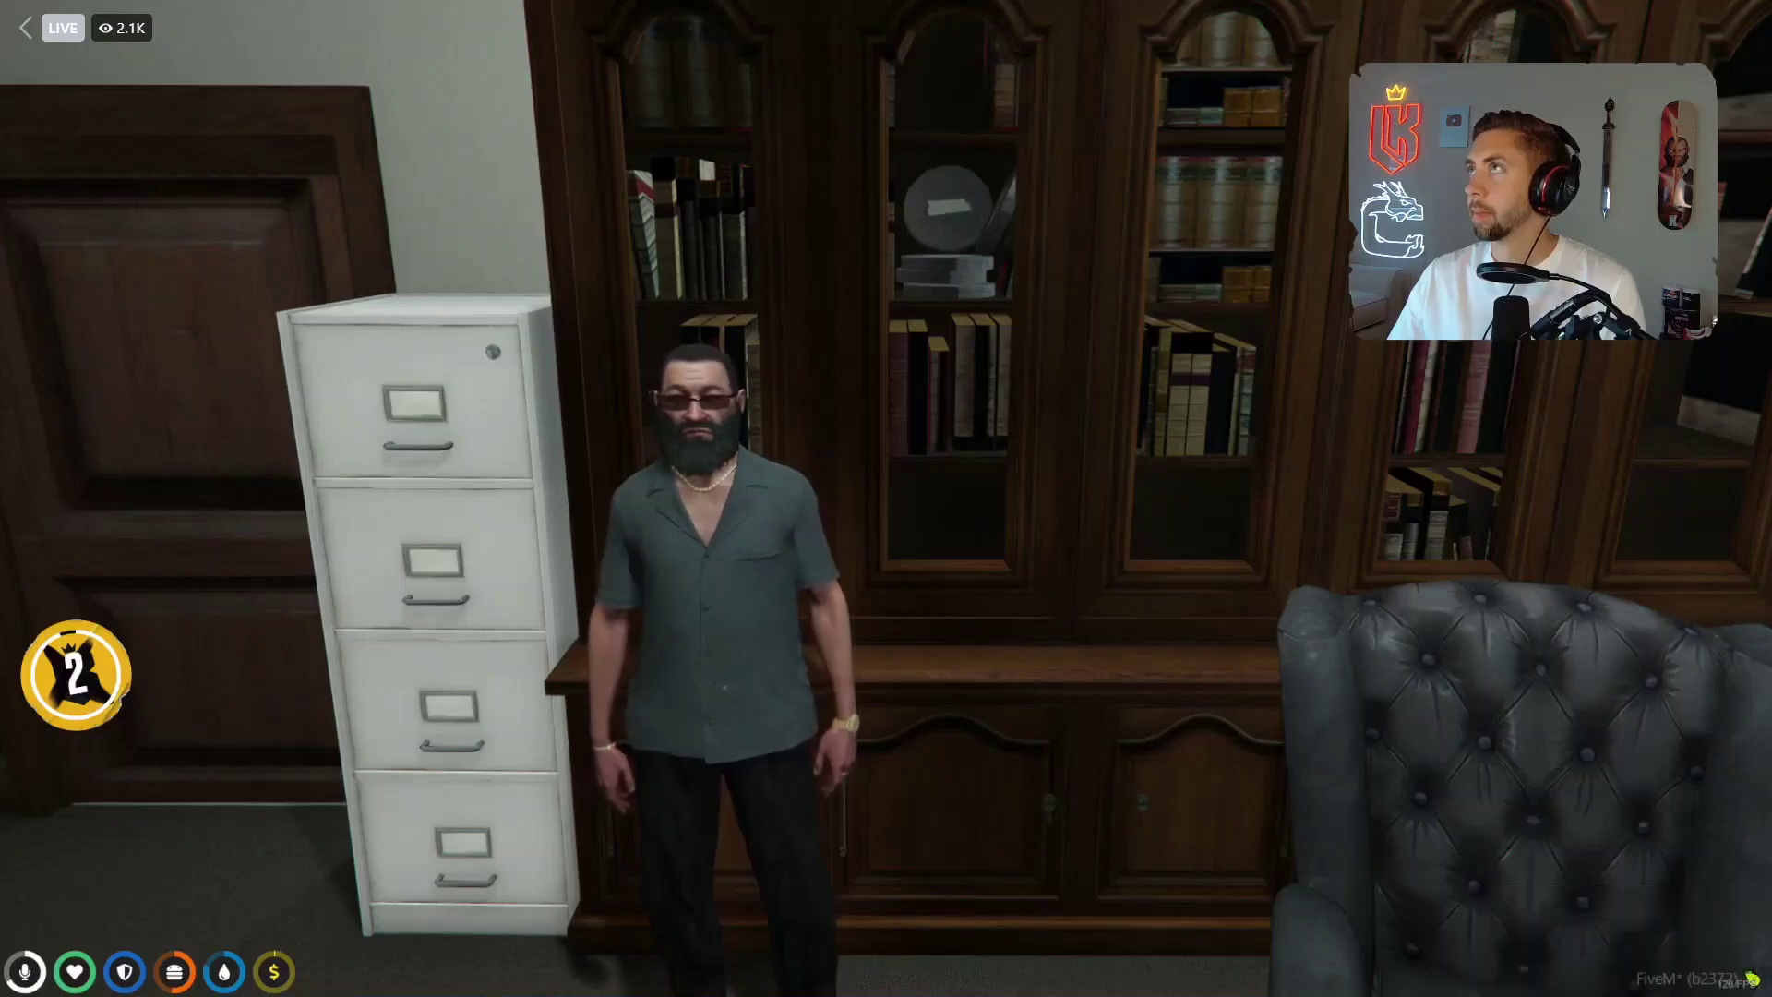
# Alt+Tab from the office scene to the playing 'The Cone Bandits Cops | Nopixel RP' video.
pyautogui.hotkey('alt', 'Tab')
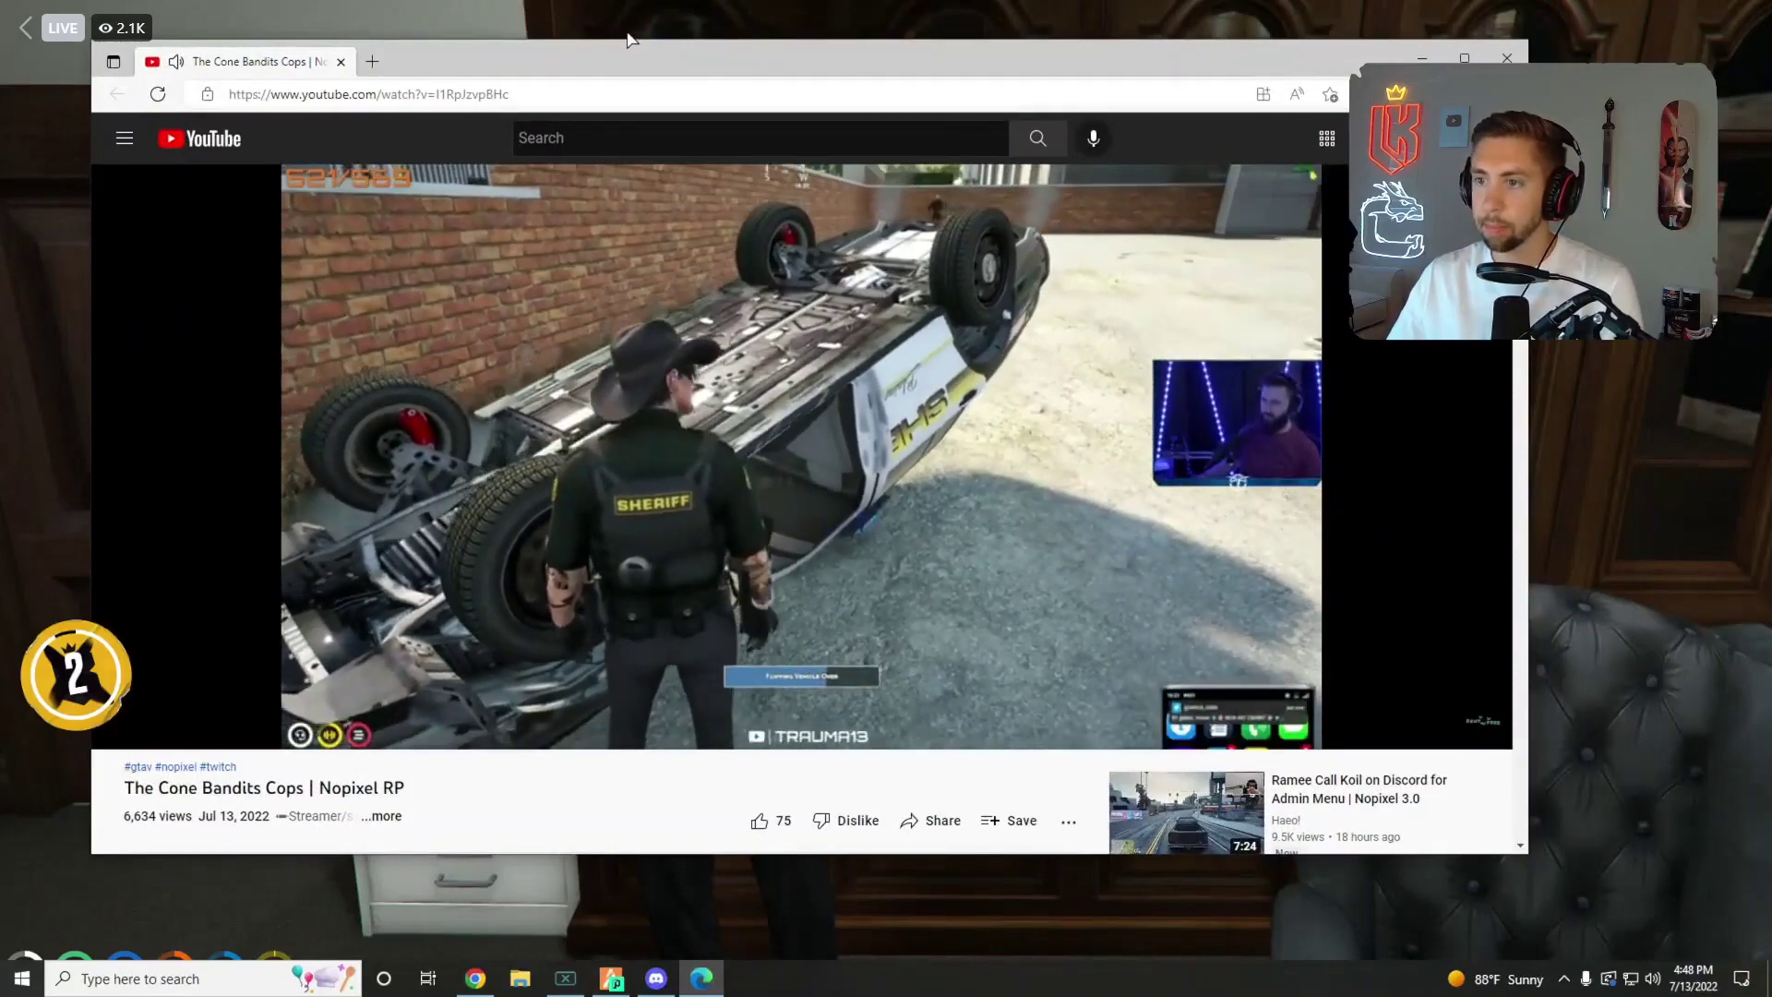
pyautogui.moveTo(802, 456)
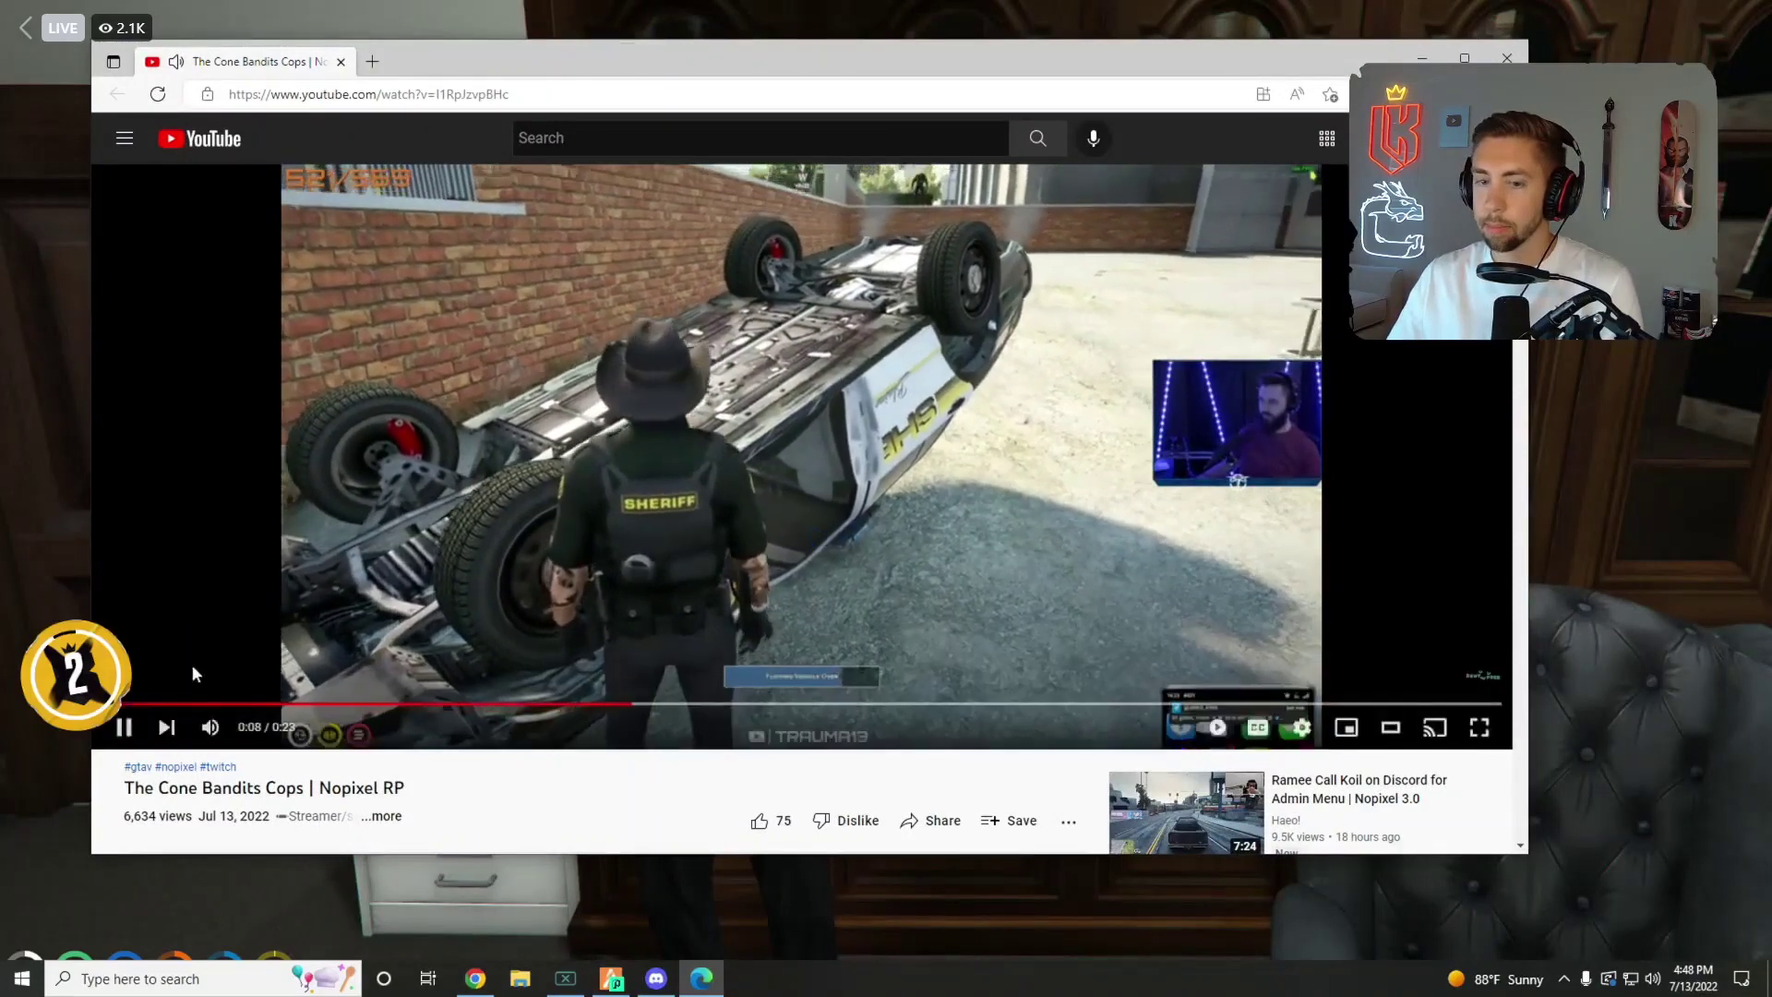
# Restart 'The Cone Bandits Cops' from 0:00 and watch it until the autoplay countdown.
pyautogui.click(114, 709)
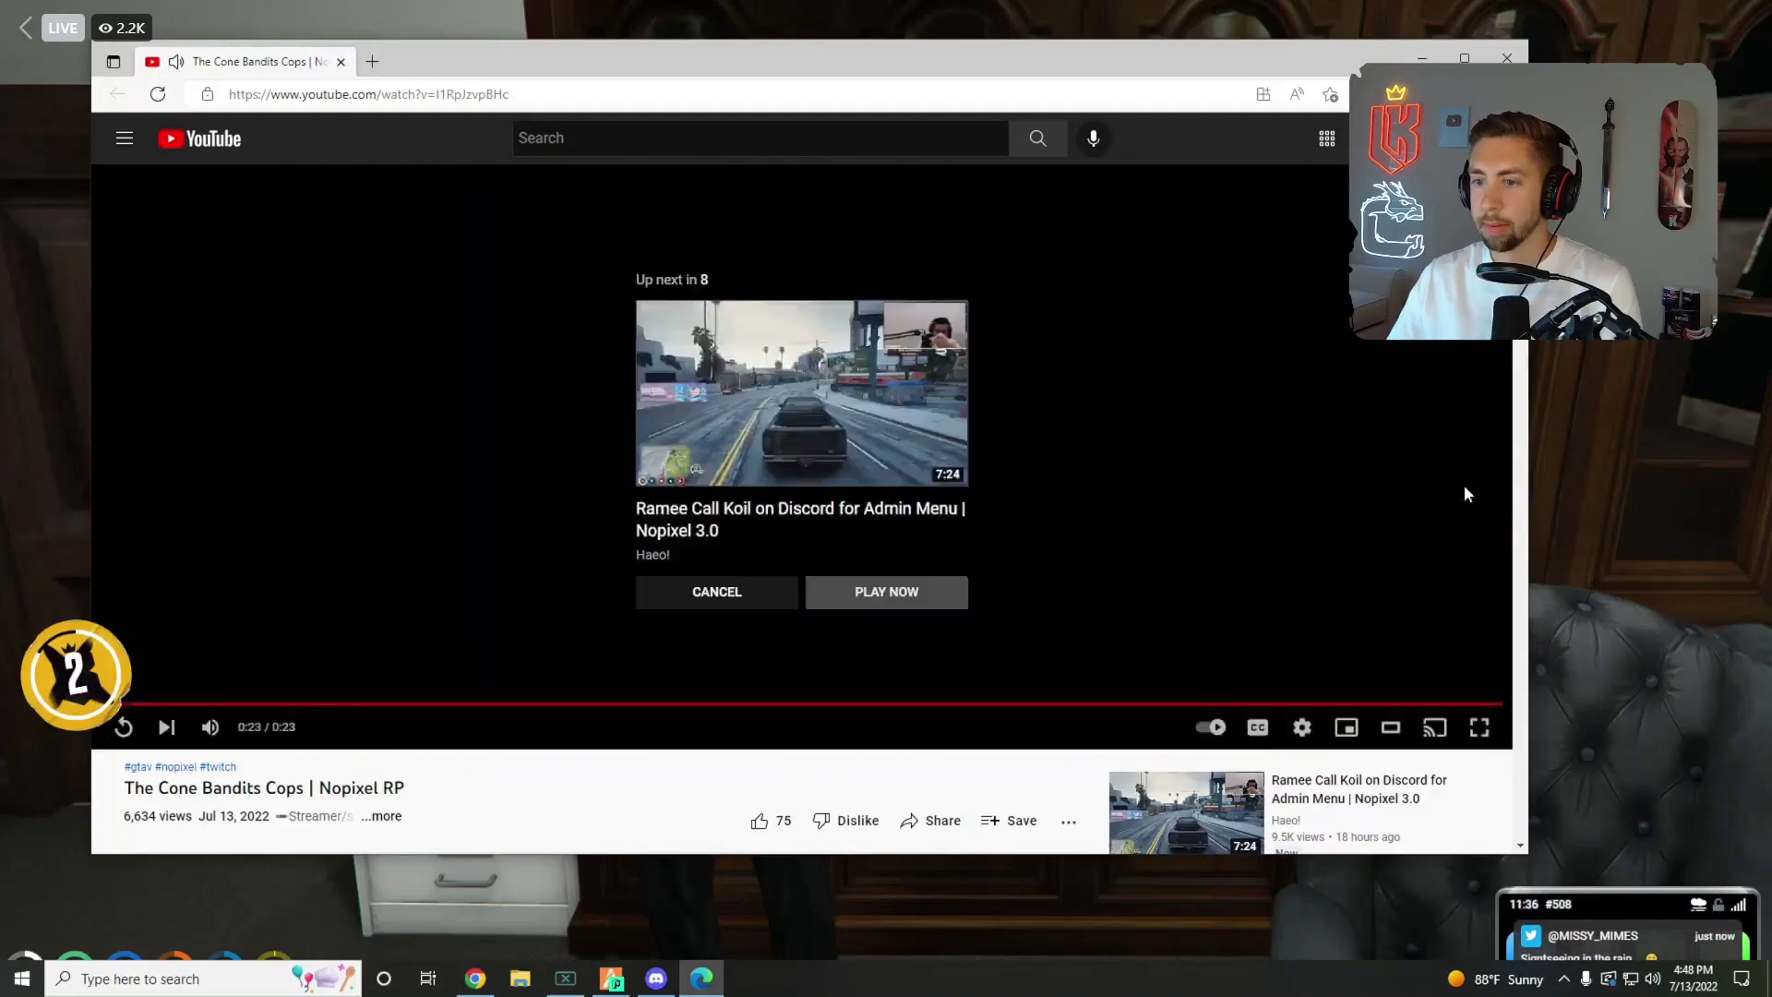
# Close the YouTube tab and bring up Moosebrother's 'Cones by littlemans' Twitch clip.
pyautogui.click(341, 61)
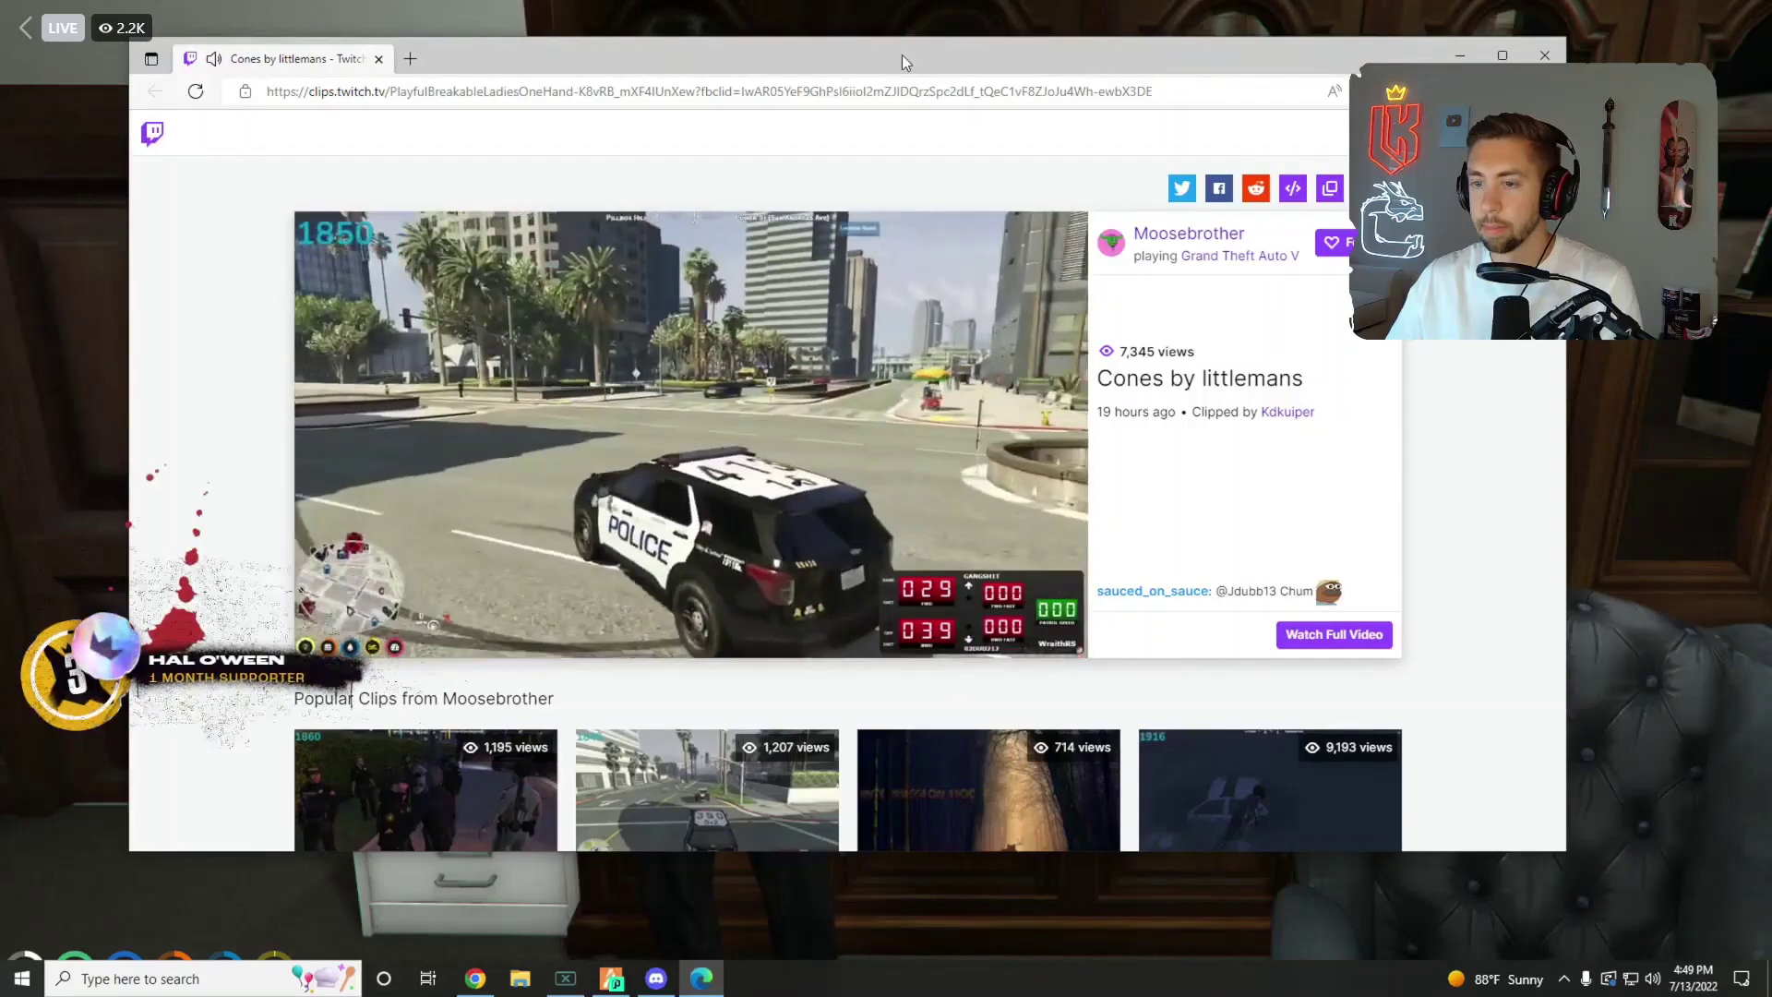
# Nudge the browser window up slightly while 'Cones by littlemans' plays with chat replay.
pyautogui.moveTo(902, 55); pyautogui.dragTo(896, 43)
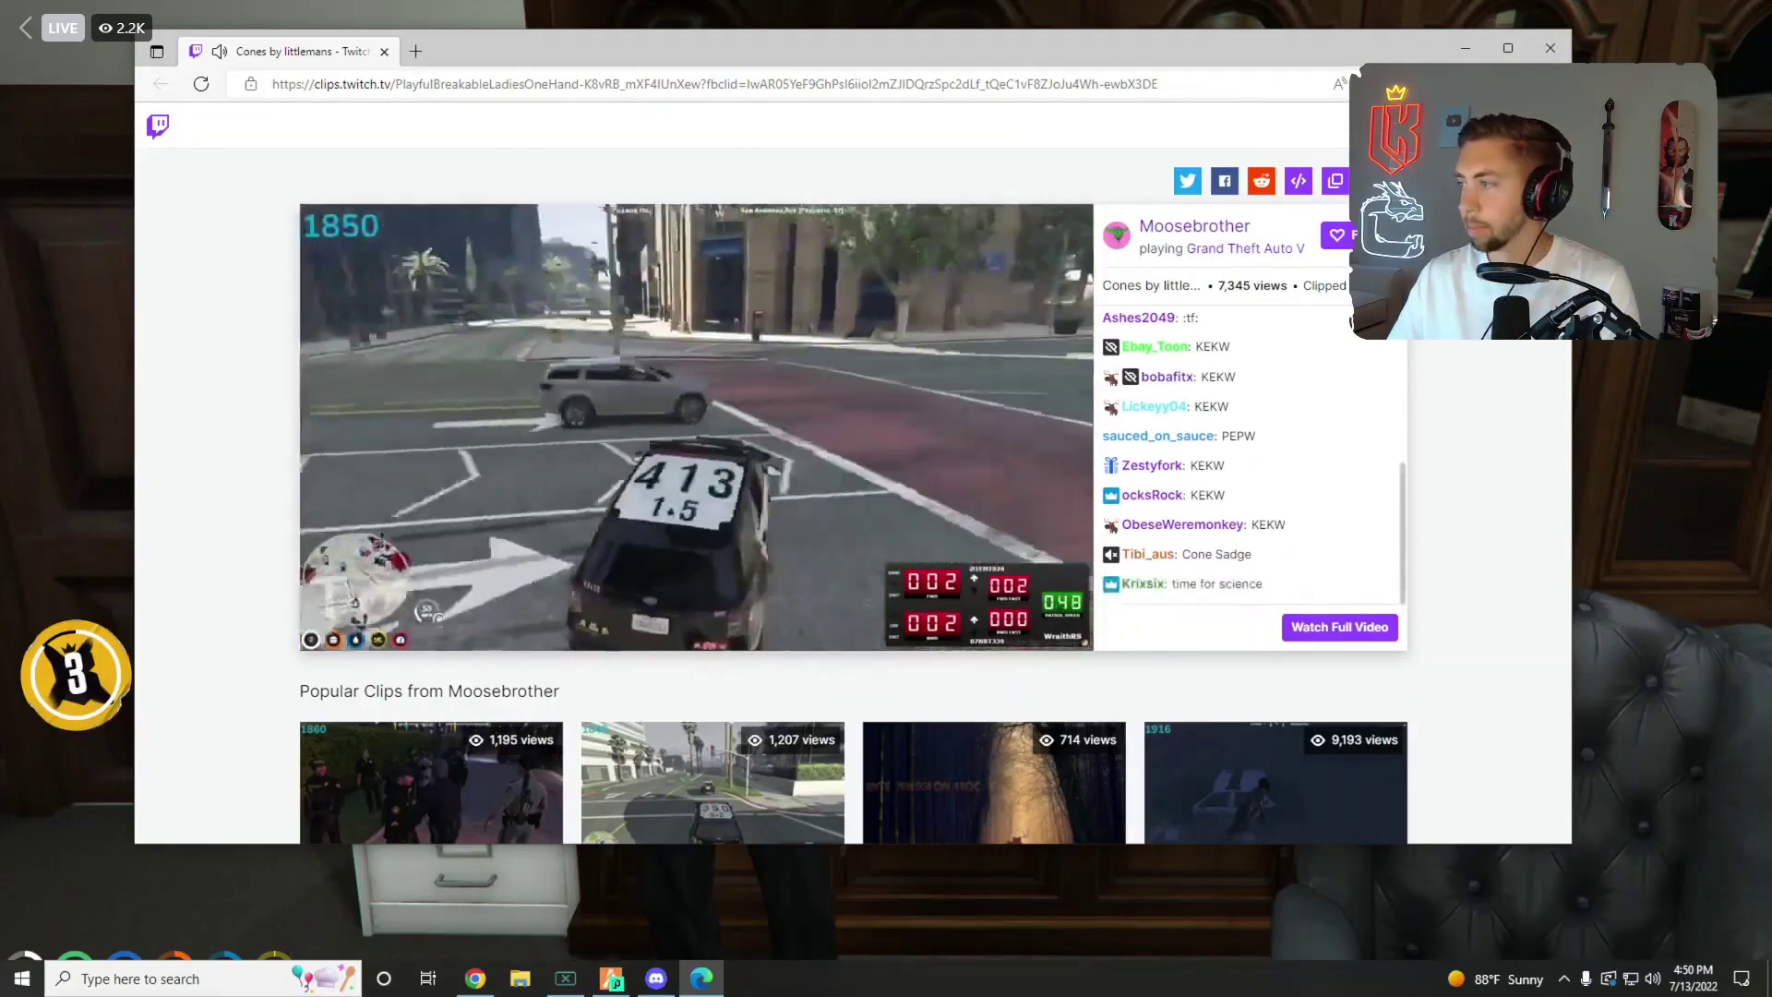
# Pause the clip, replay from about 13 seconds to the flipped police car, then close it.
pyautogui.click(780, 520)
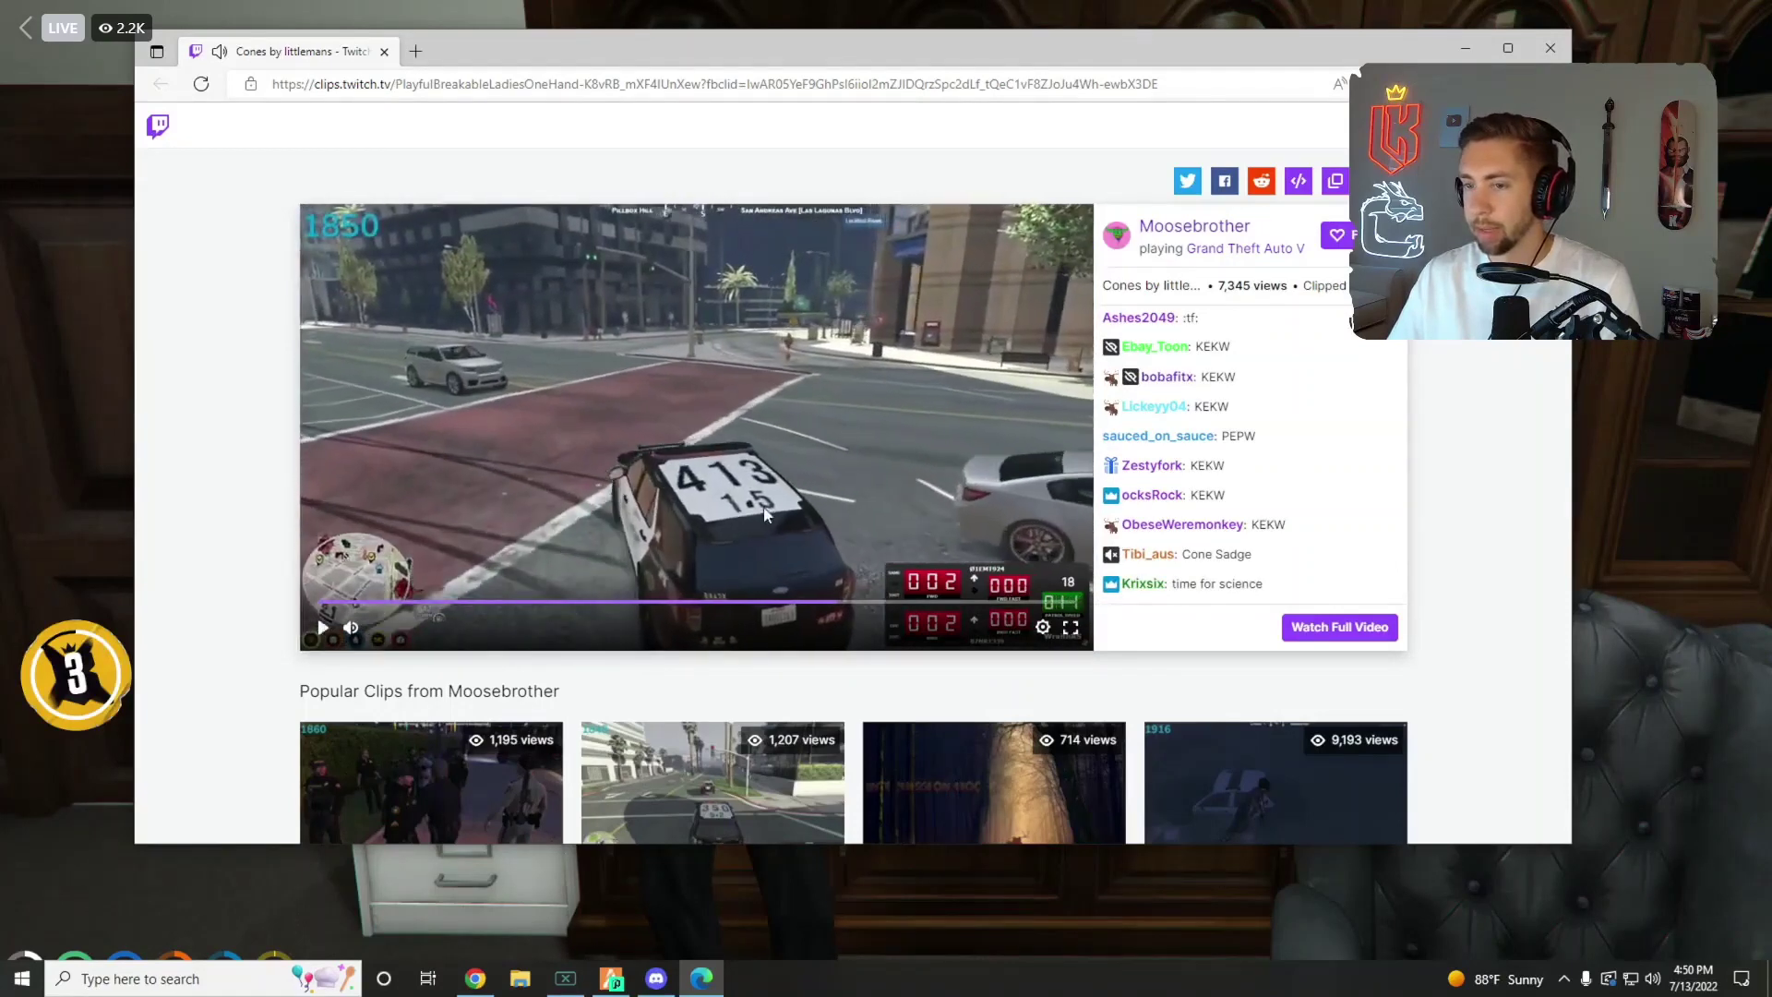
pyautogui.moveTo(579, 605); pyautogui.dragTo(391, 604)
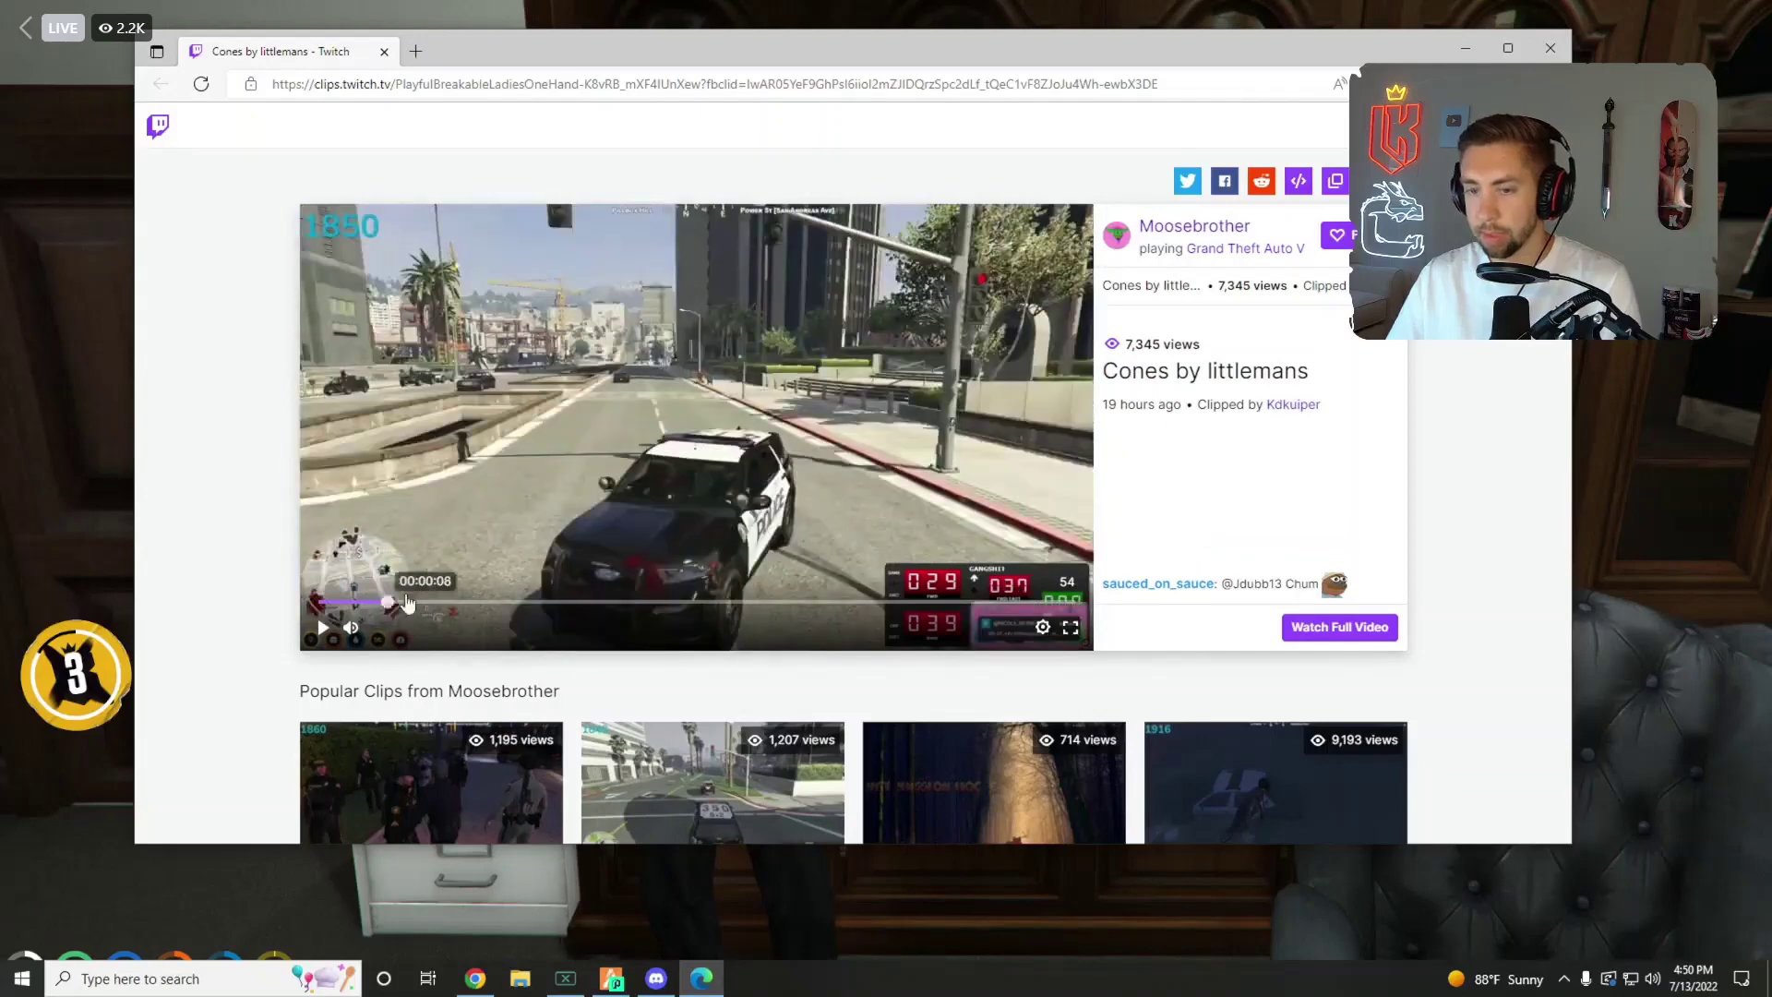
pyautogui.click(371, 606)
pyautogui.click(703, 610)
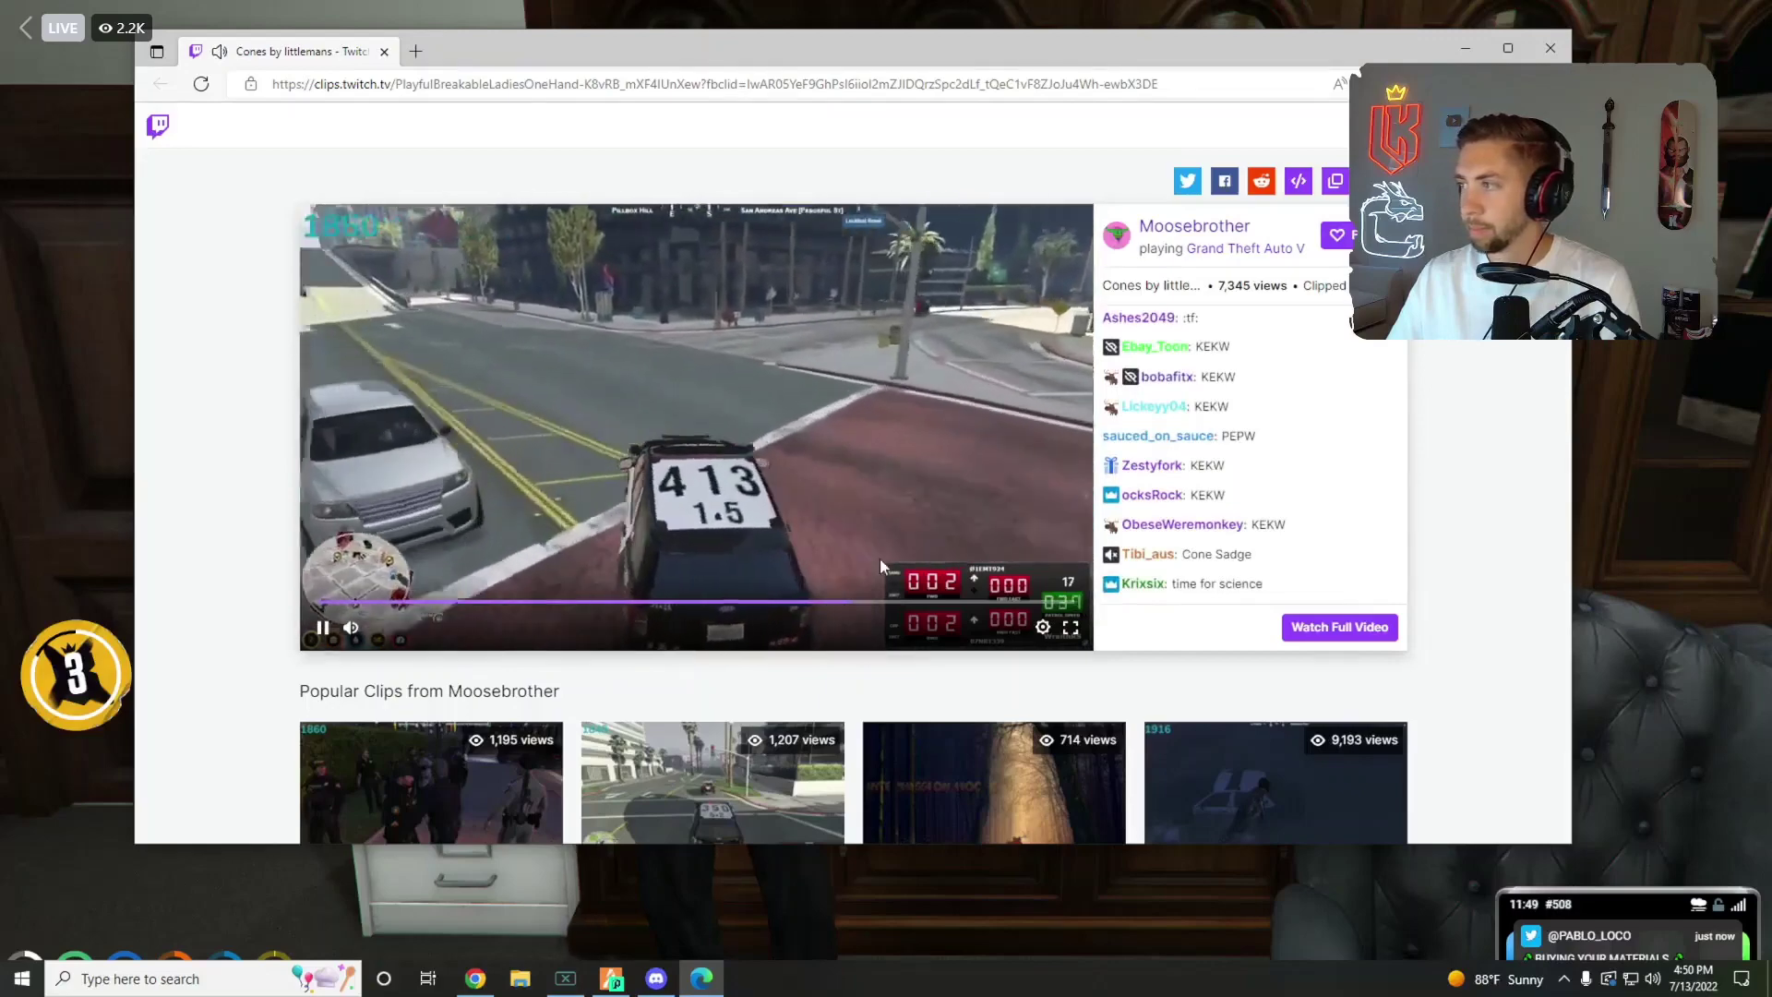
pyautogui.click(984, 606)
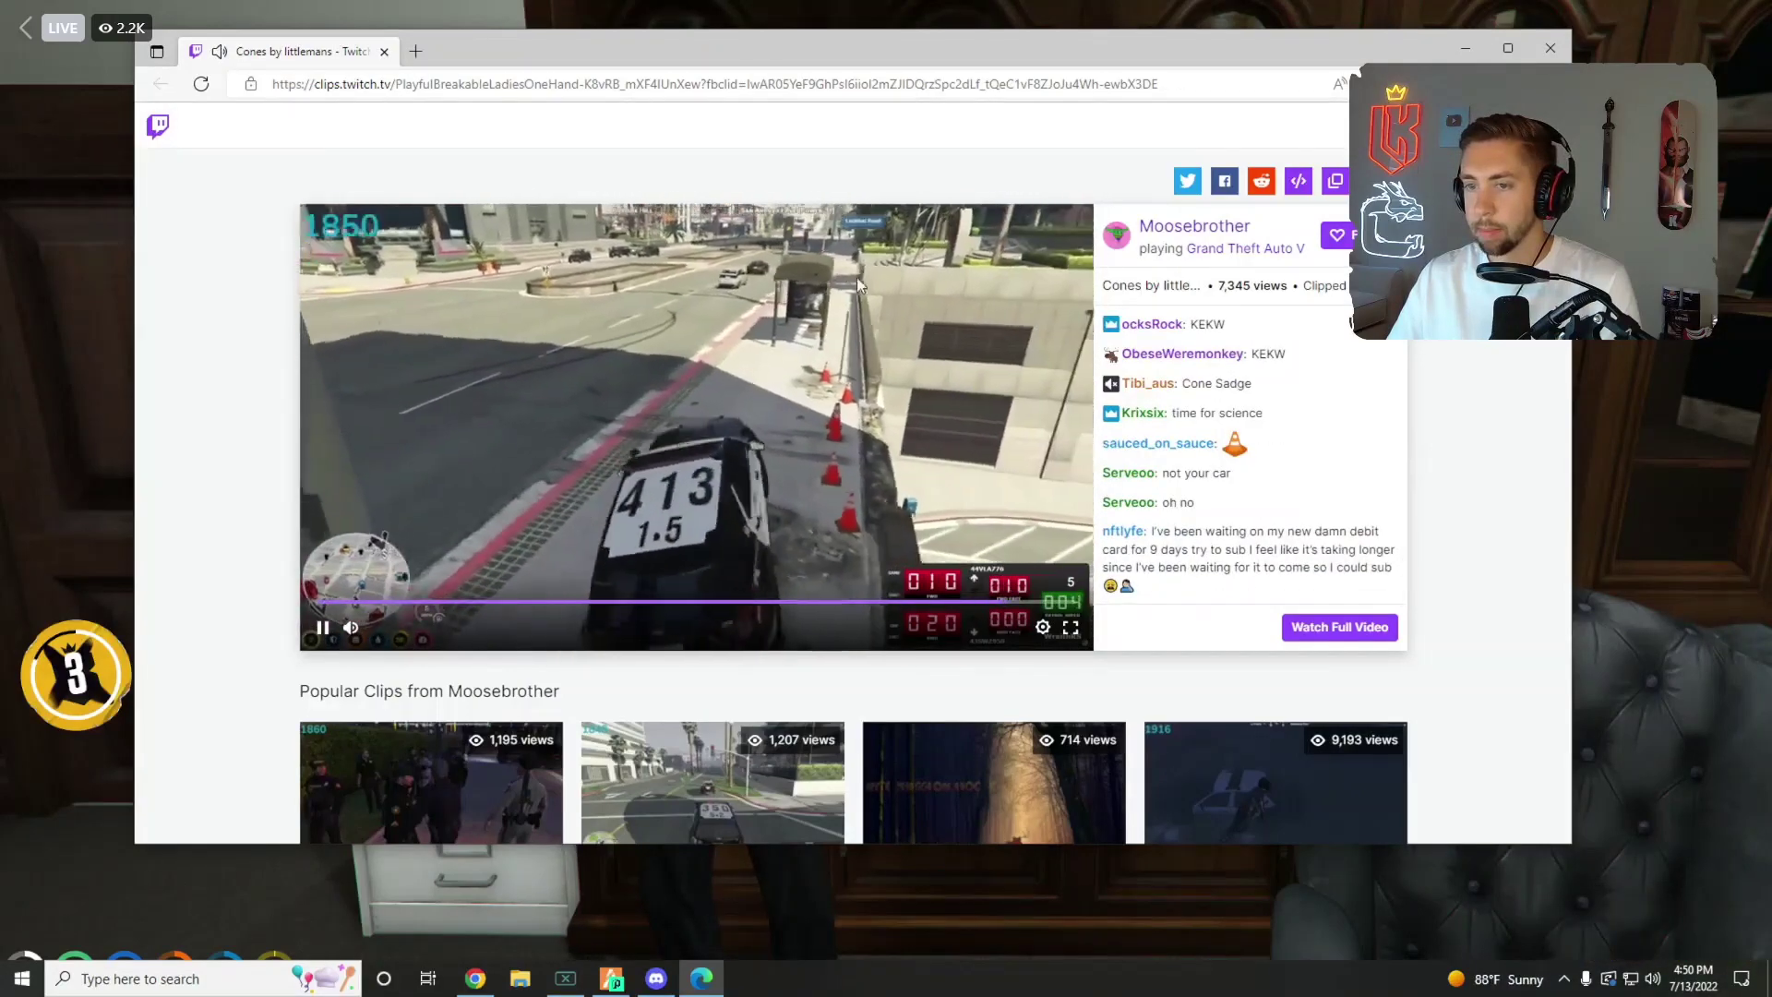
pyautogui.click(388, 52)
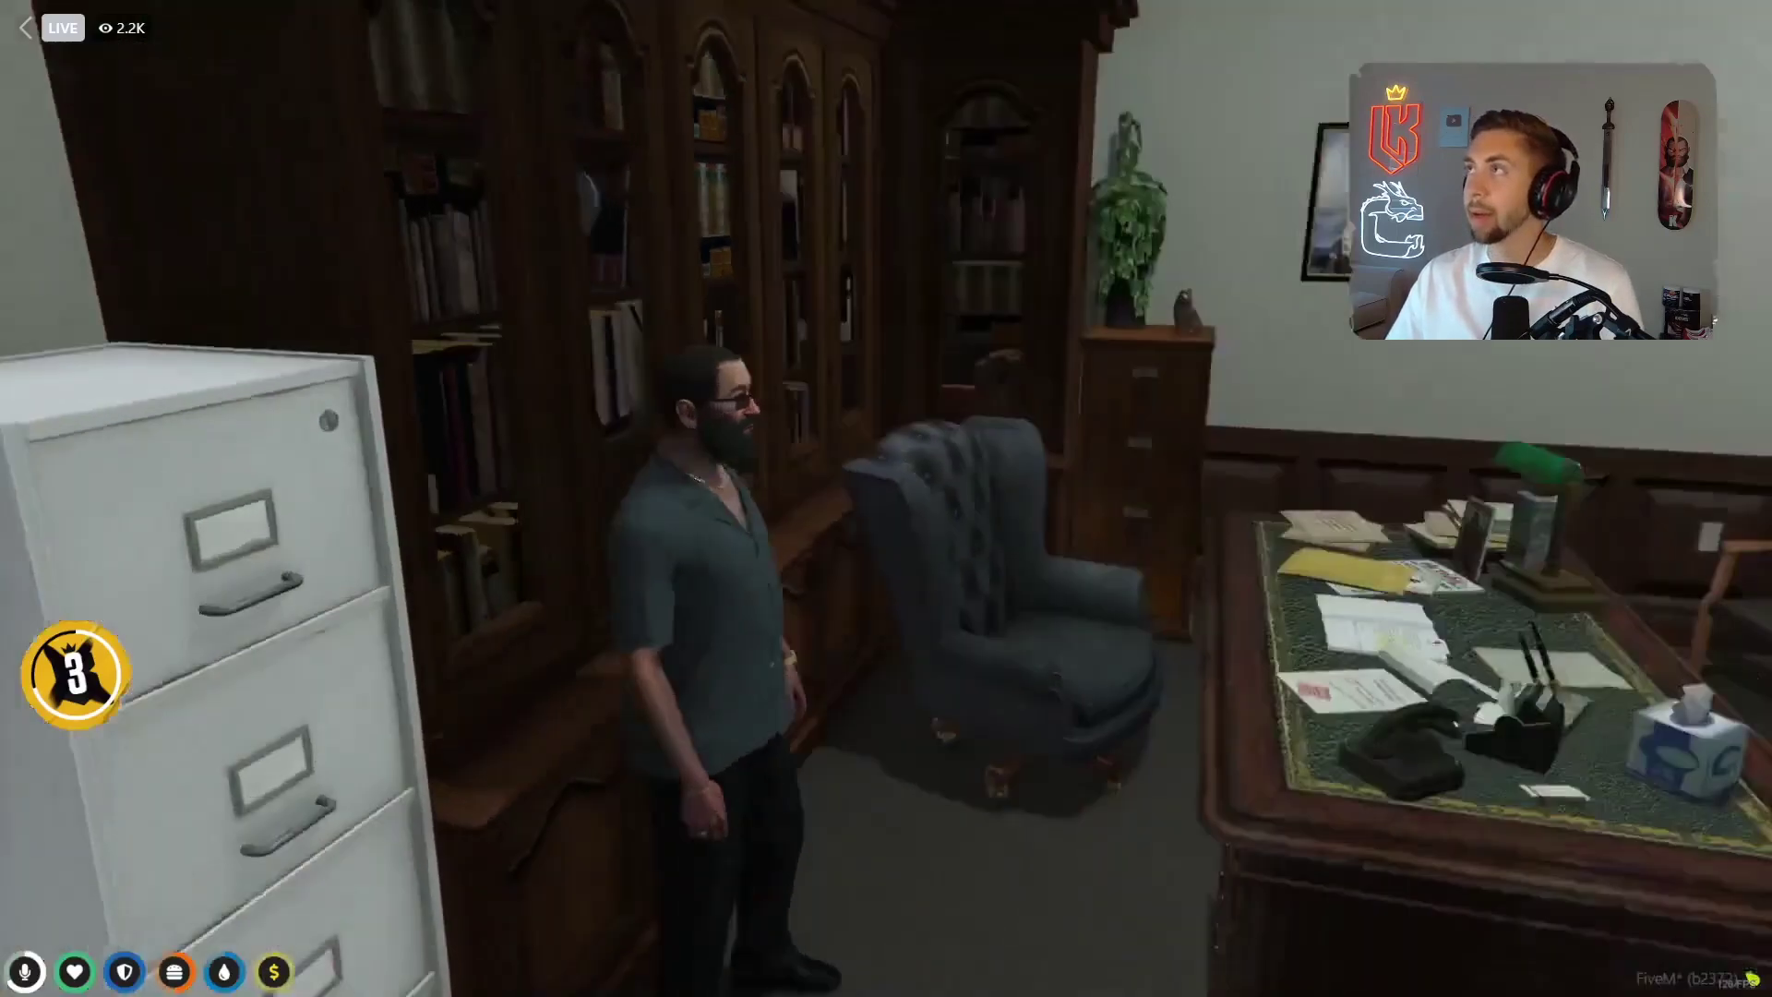
# In third person, walk past the aquarium, through the blinds door and down the hallway.
pyautogui.rightClick(602, 344)
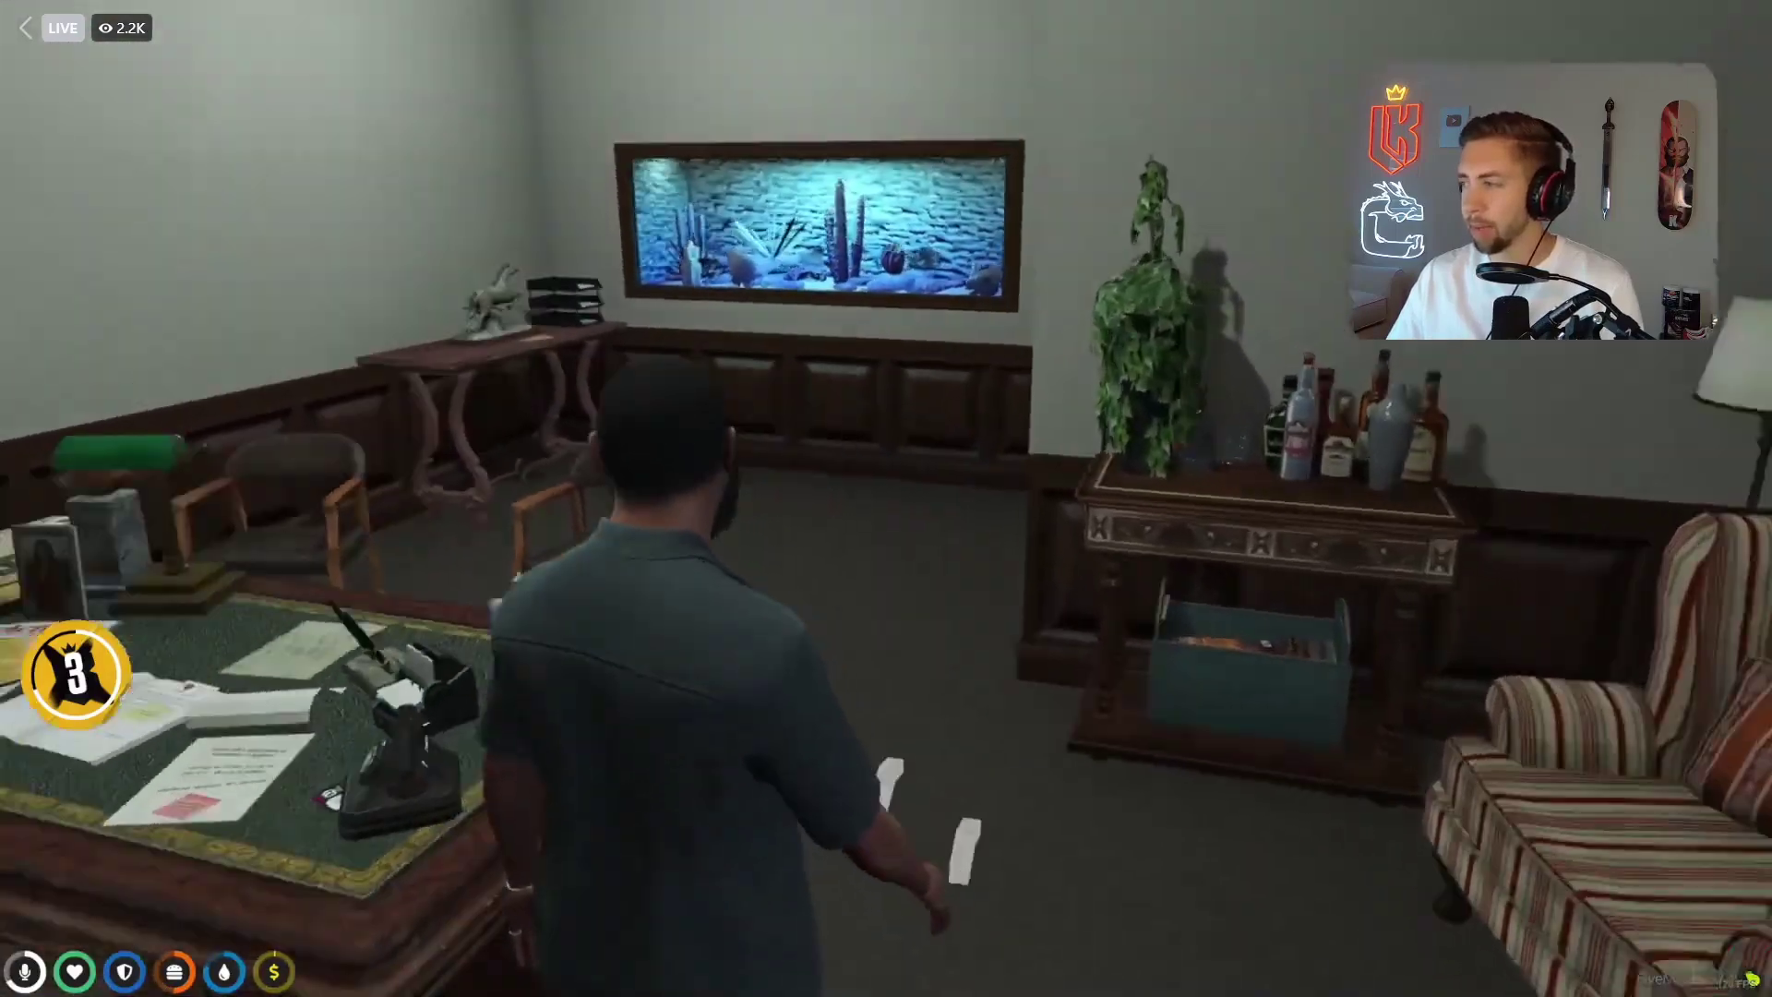
pyautogui.press('w')
pyautogui.press('w')
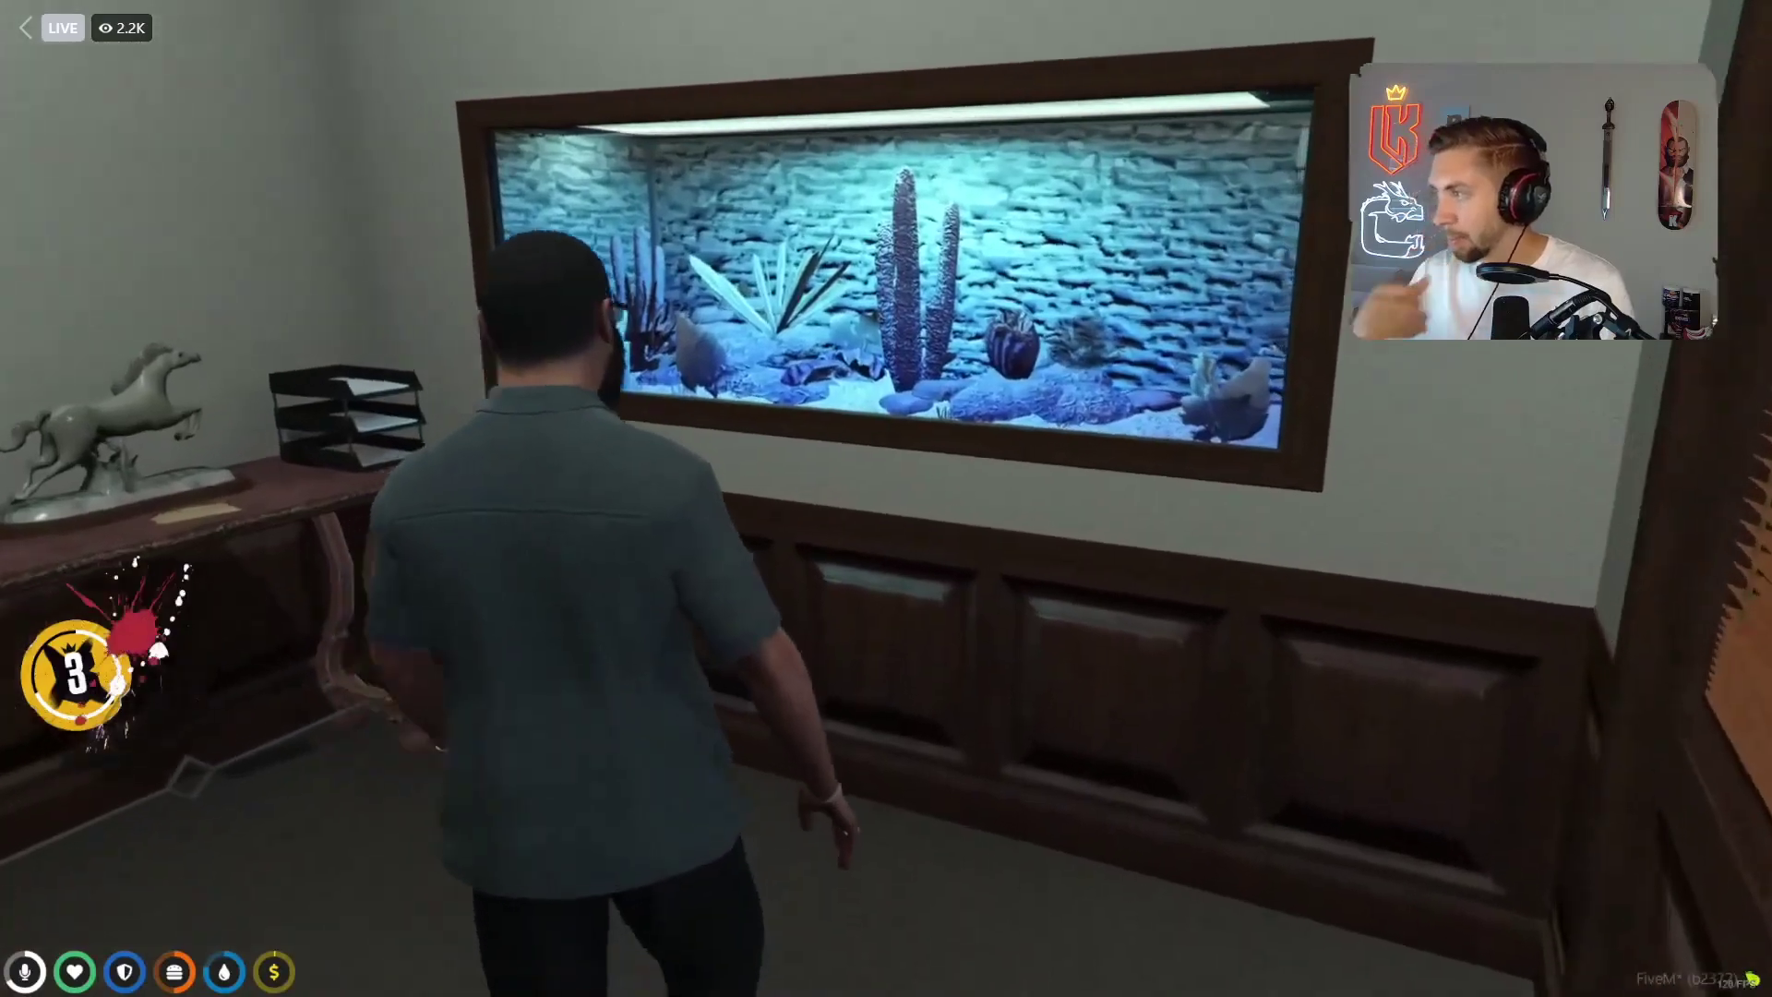
pyautogui.press('w')
pyautogui.press('w')
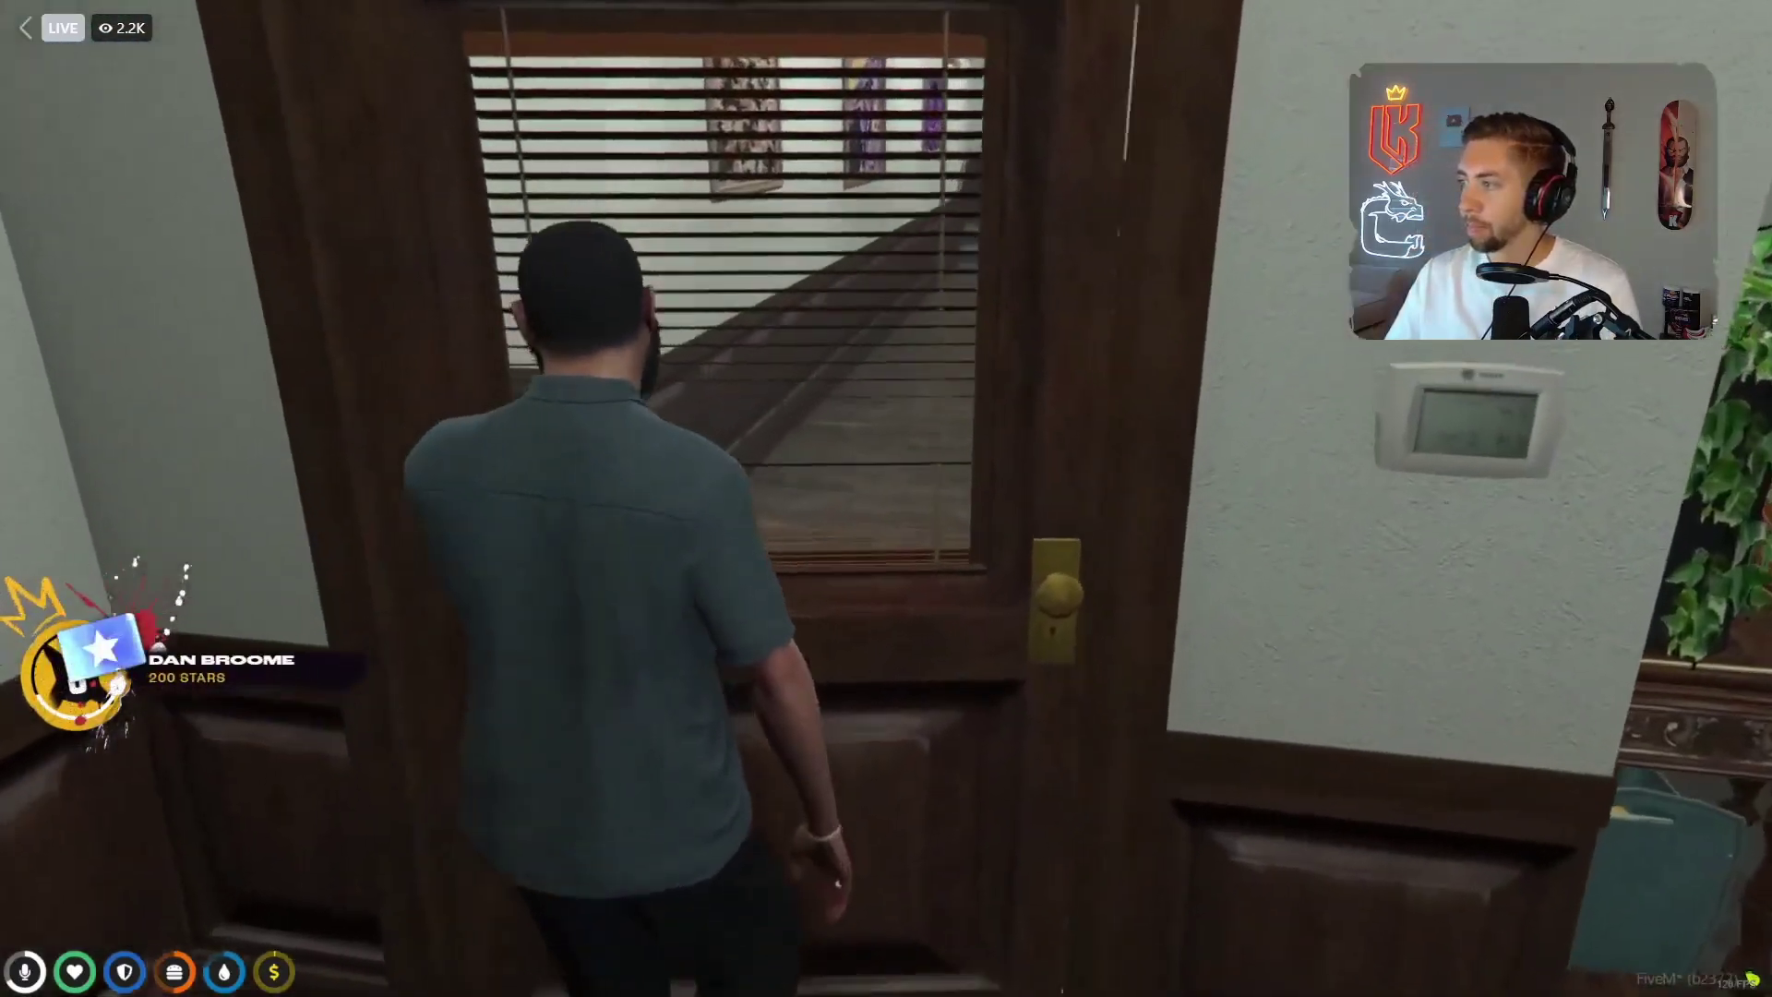
pyautogui.press('w')
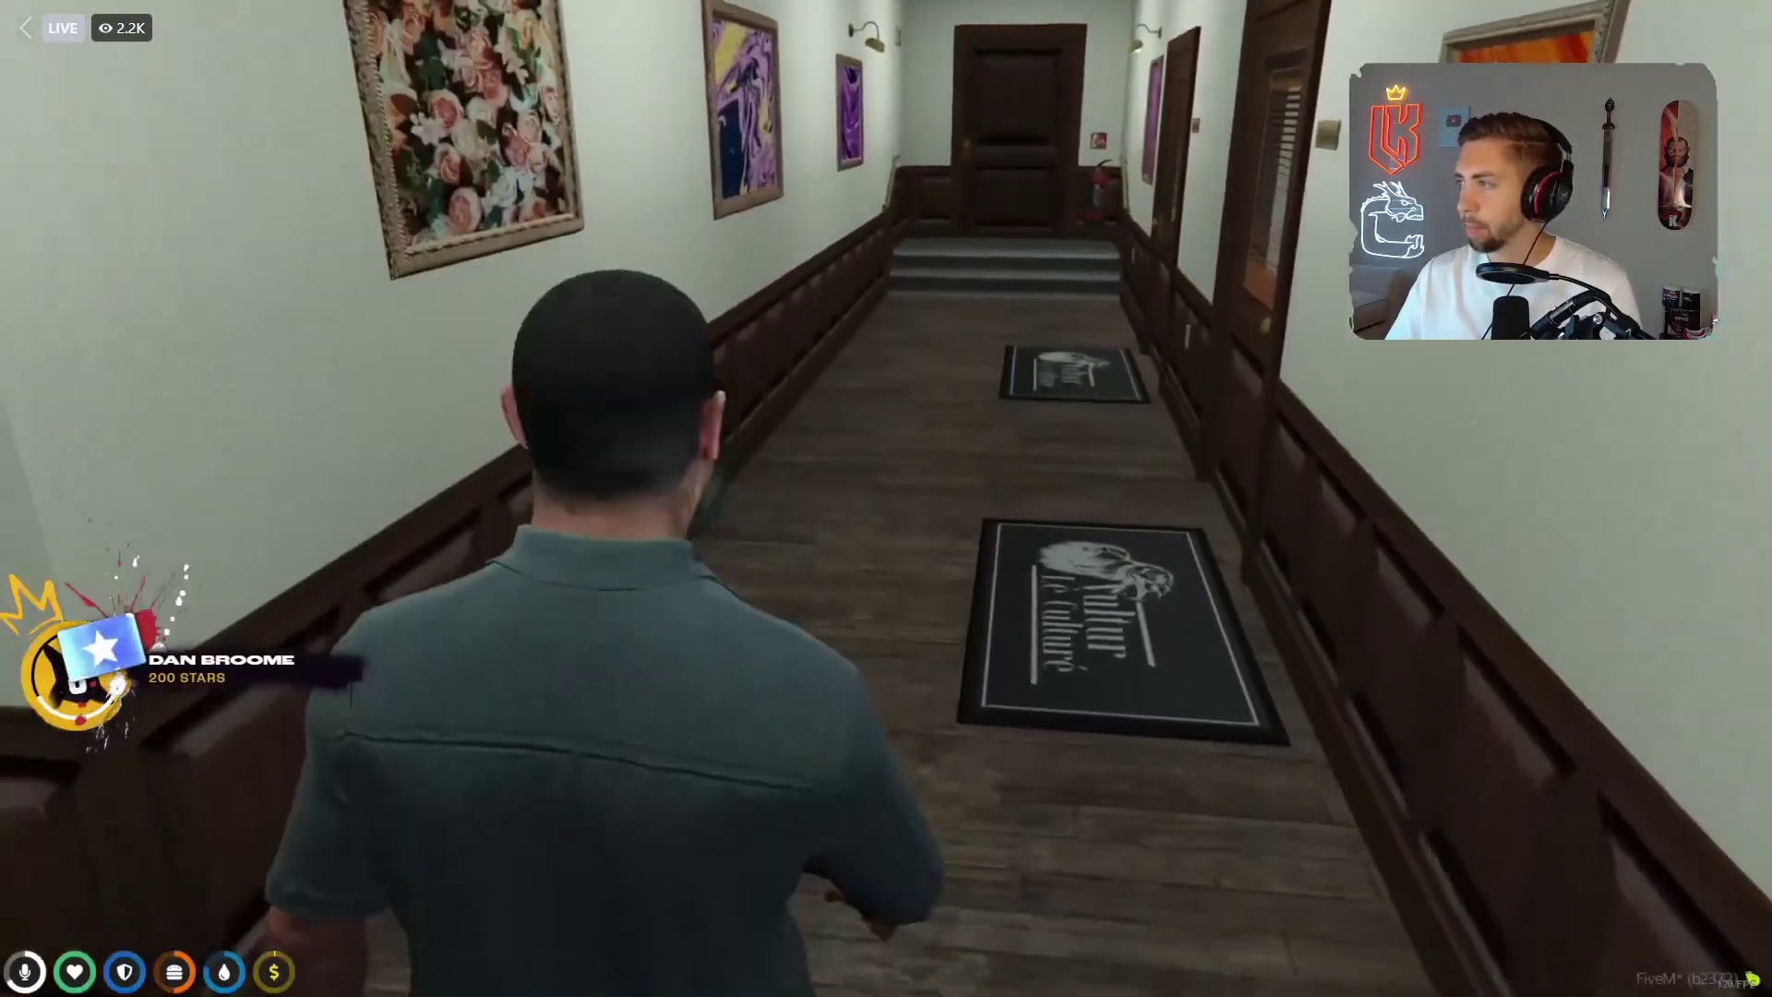
pyautogui.press('w')
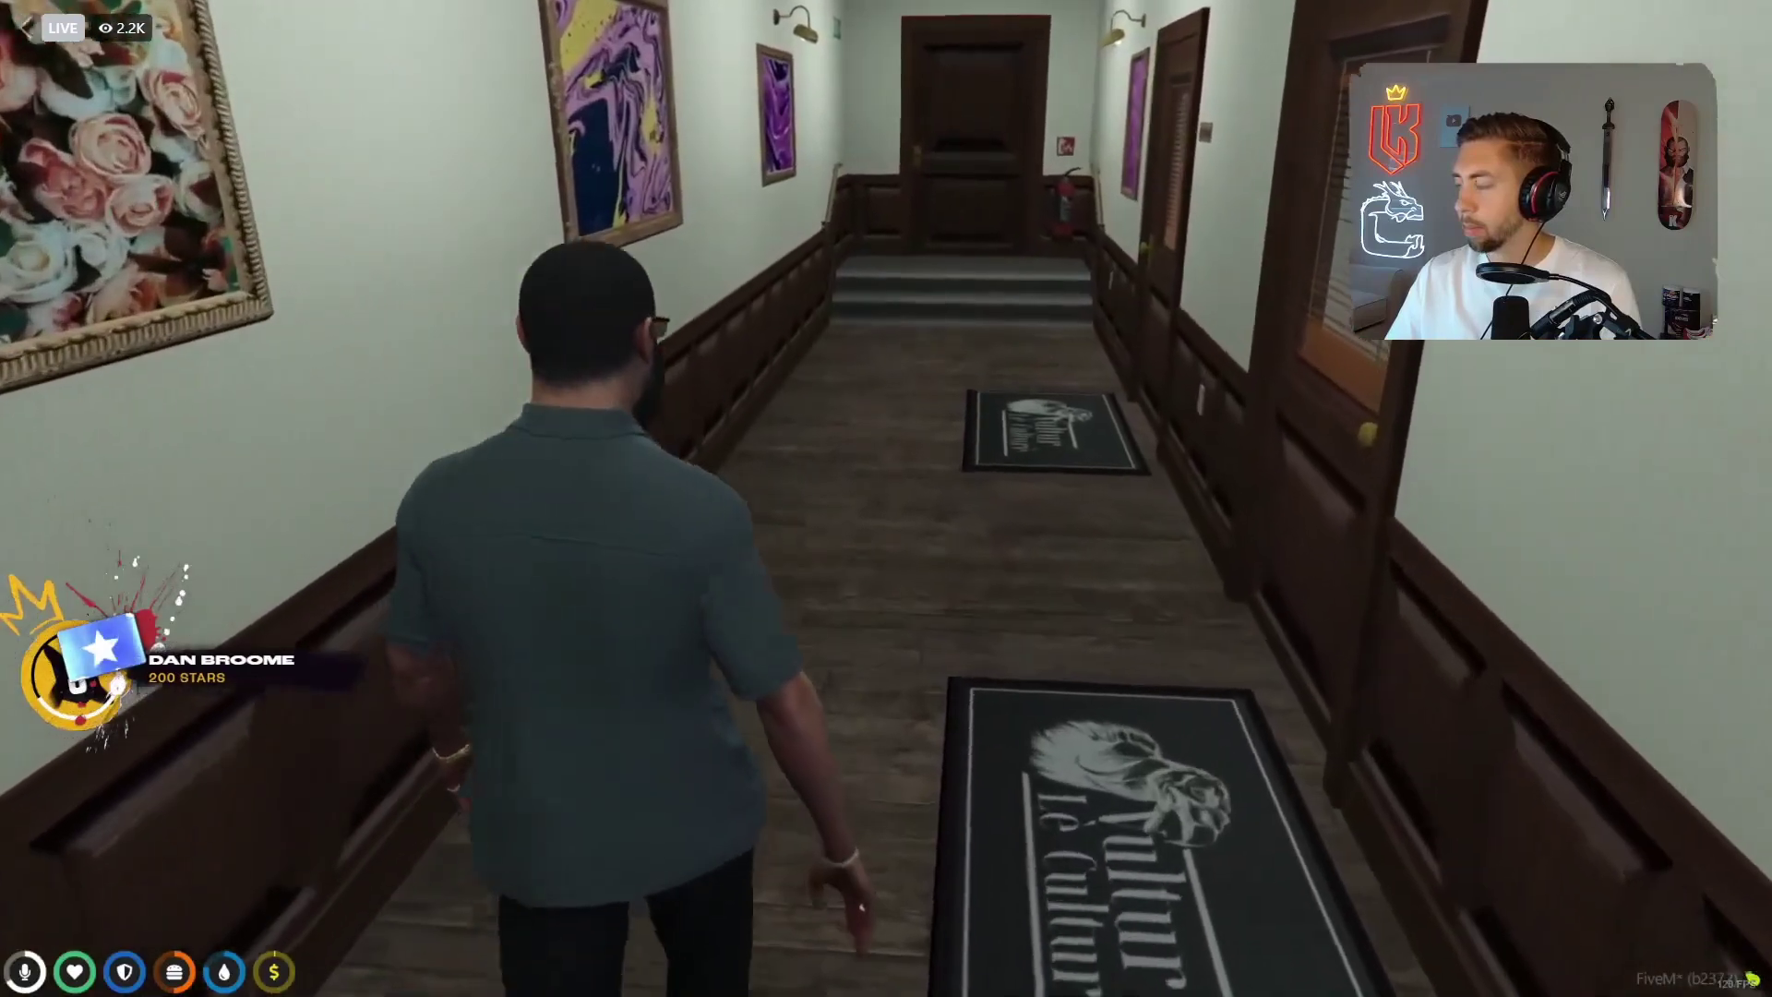
pyautogui.press('w')
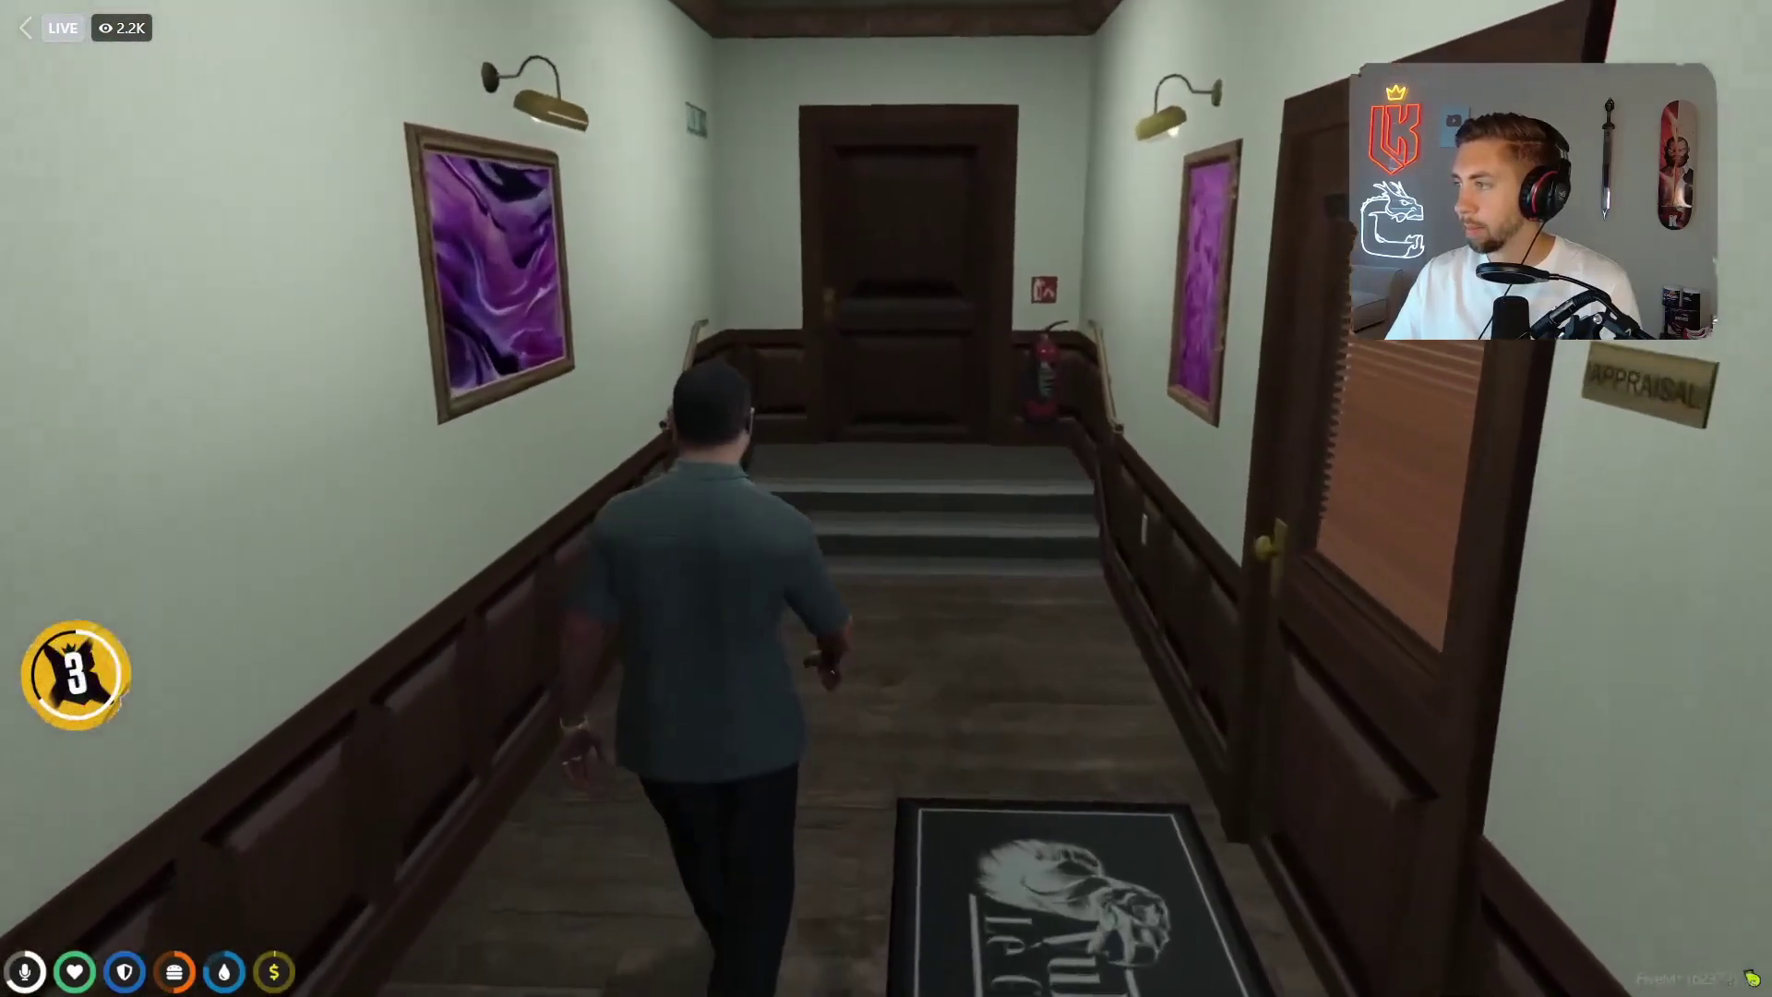
pyautogui.press('w')
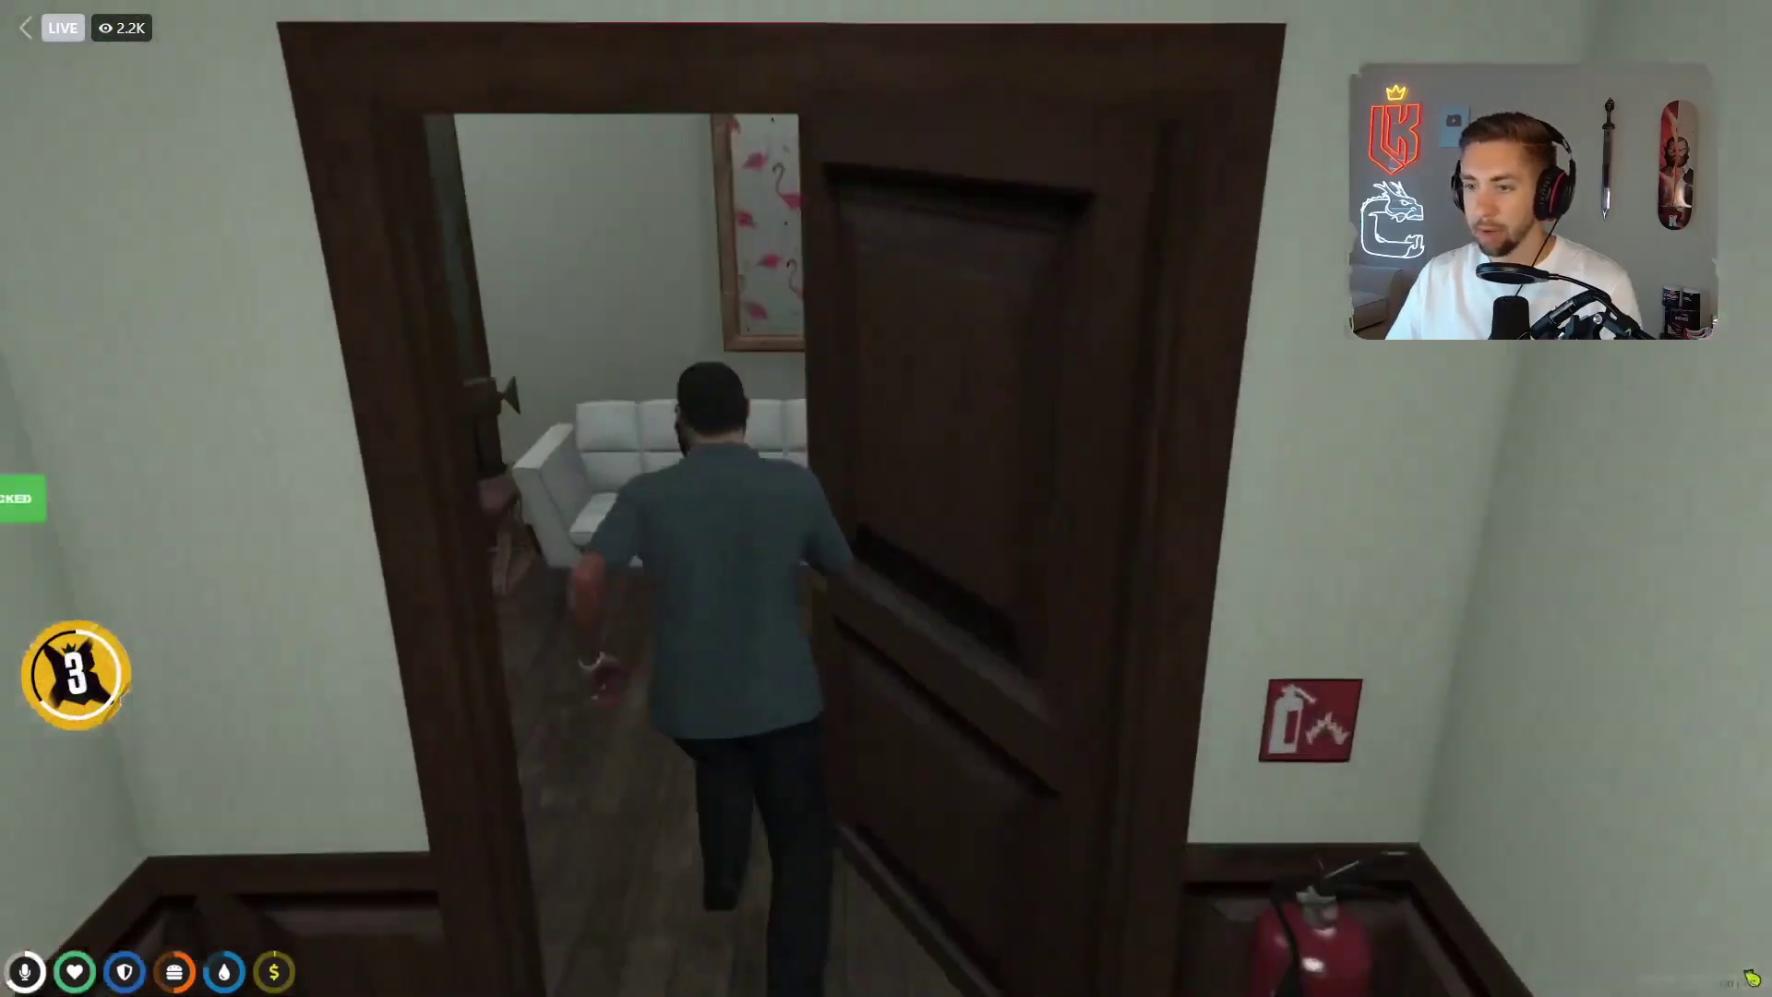